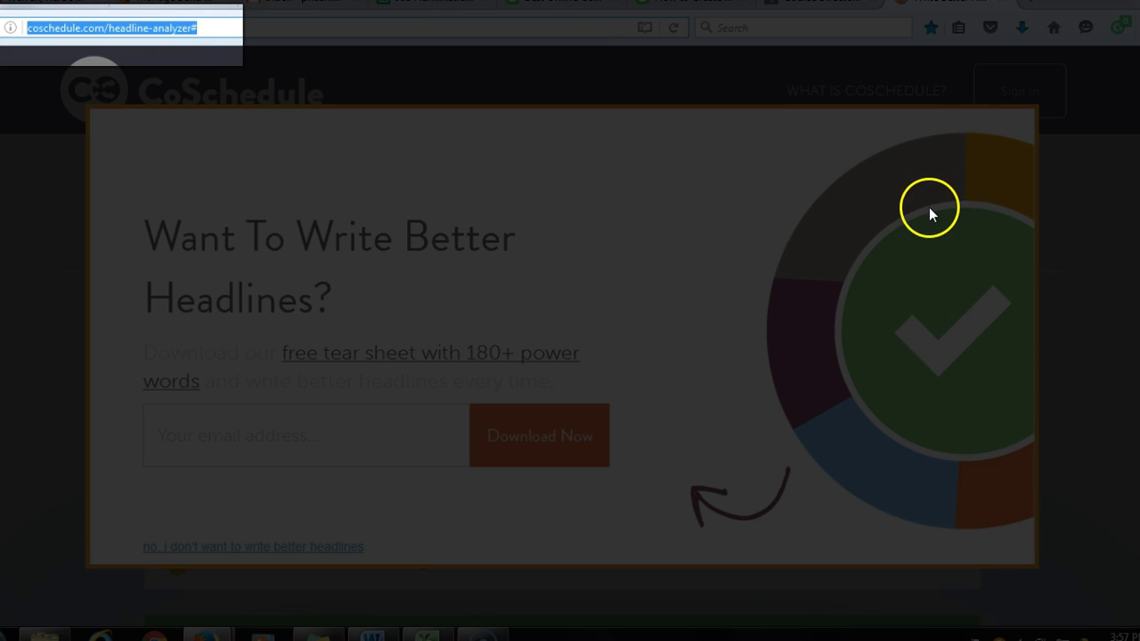
- Decline the free tear sheet offer and analyze the headline "How to build a balanced scorecard froms scratch using excel" taken from the headline history
click(326, 549)
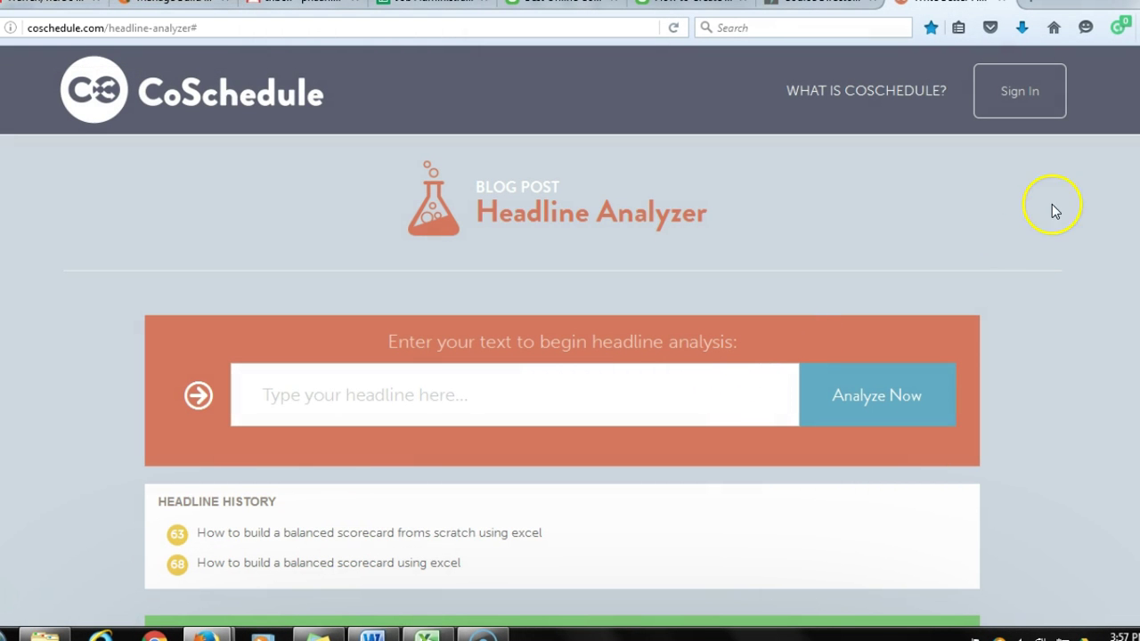
scroll(562, 383, down, 2)
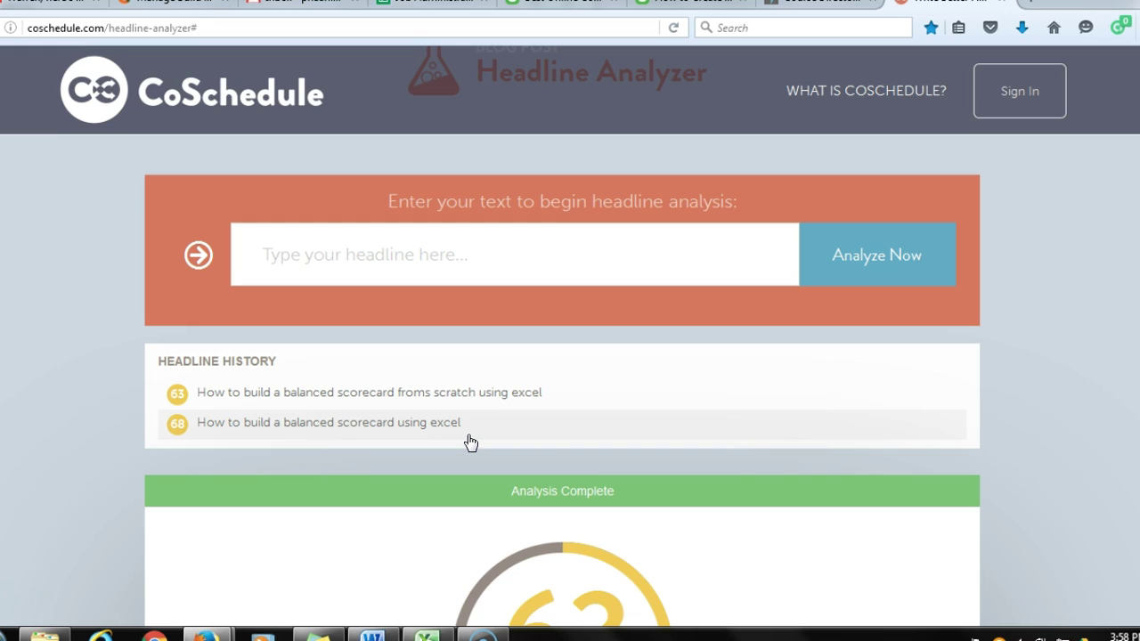
click(433, 405)
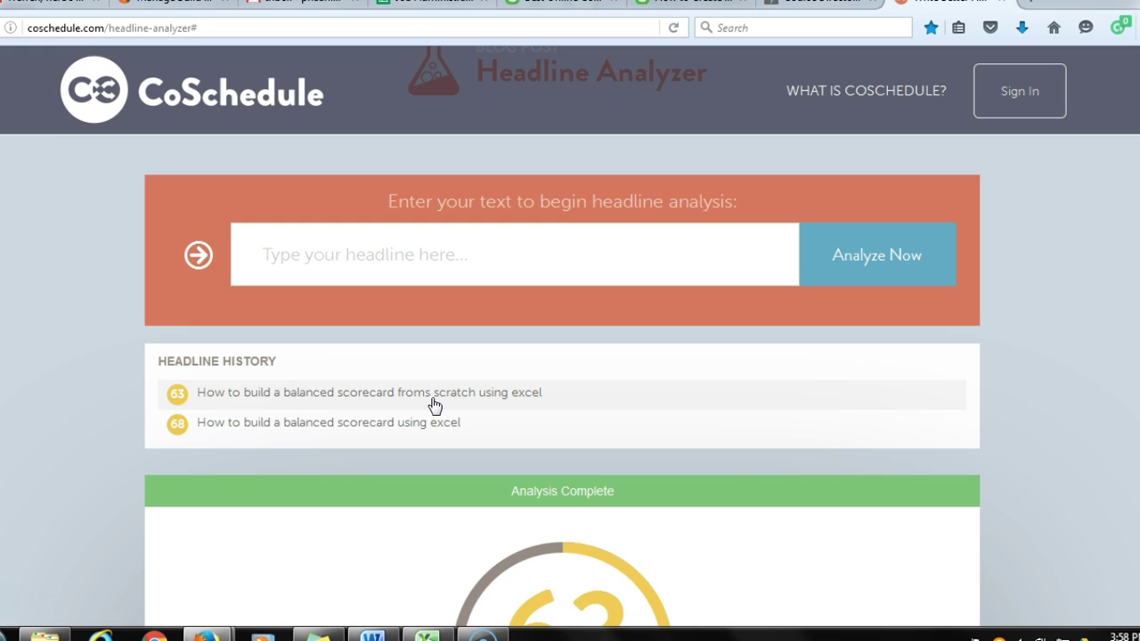
click(433, 402)
click(339, 340)
drag(264, 251, 794, 247)
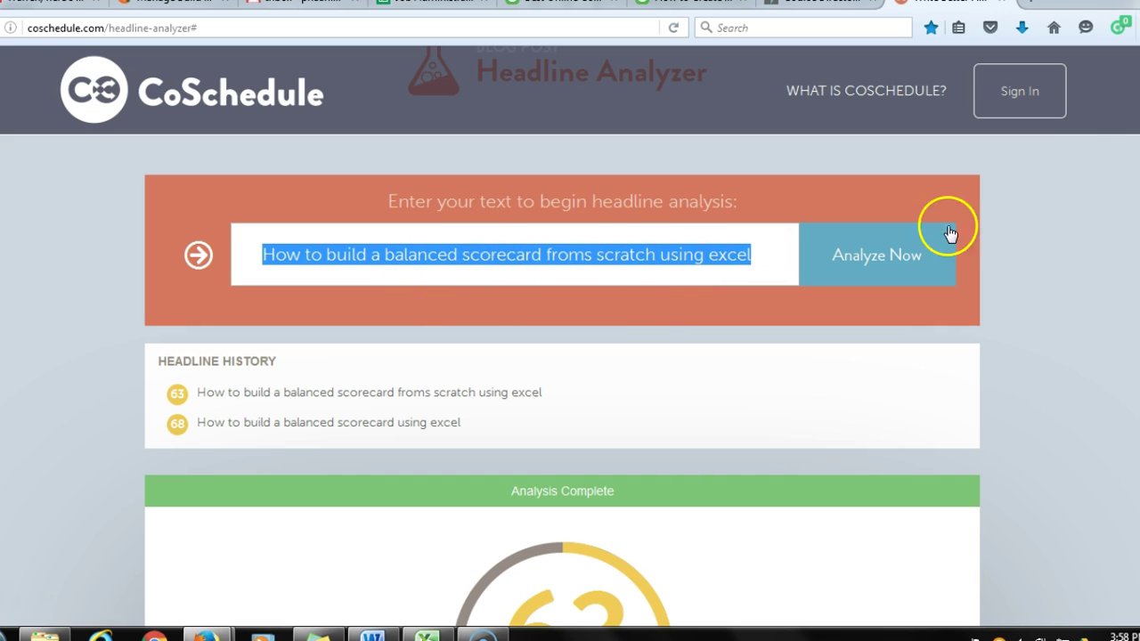
click(921, 254)
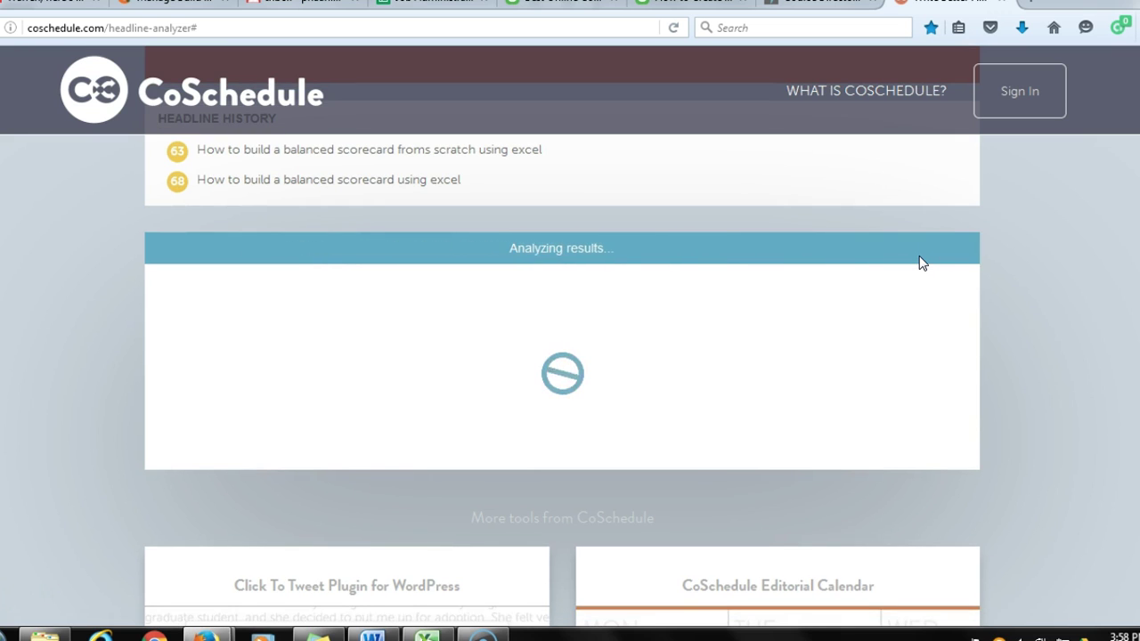
click(935, 252)
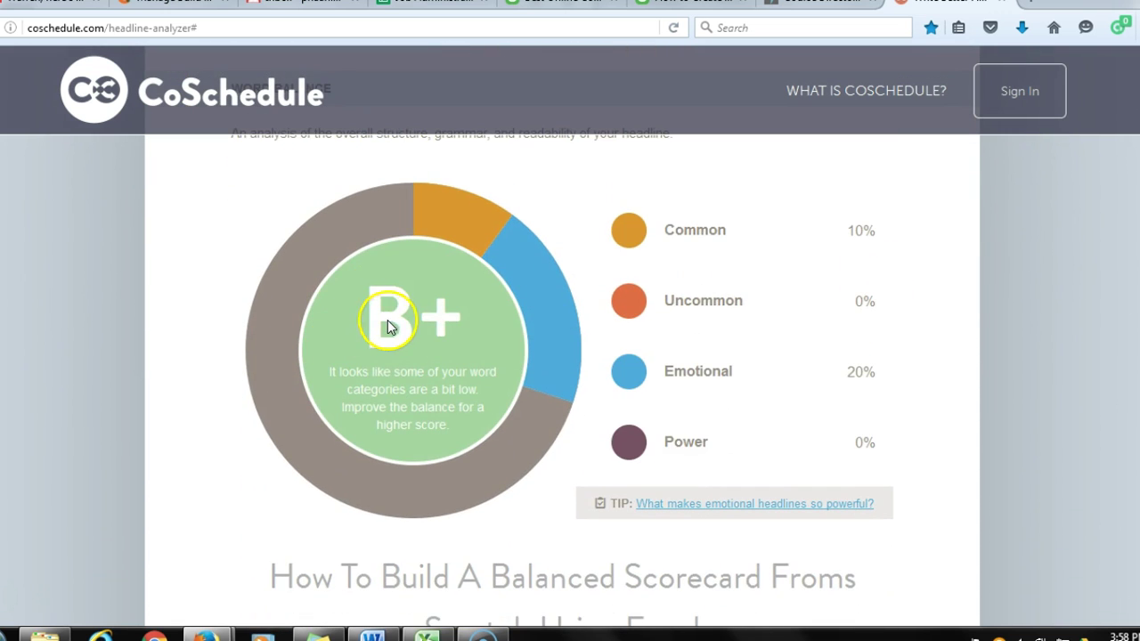
- View the explanations of the Common, Uncommon, Emotional and Power word categories in the word balance chart
mouse_move(614, 247)
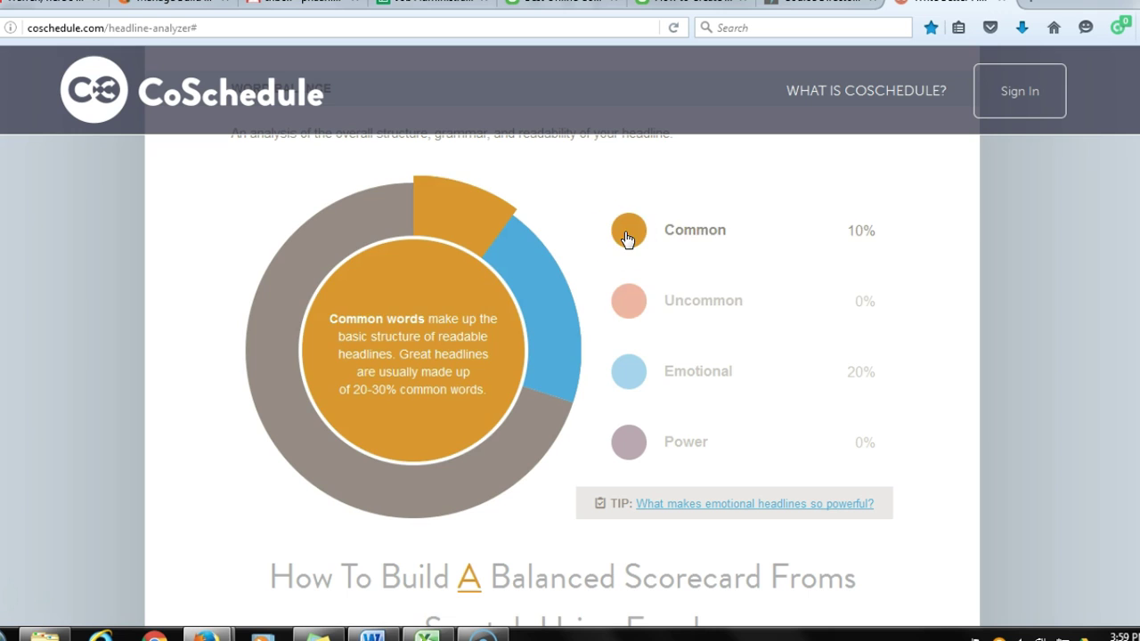
click(628, 365)
click(625, 308)
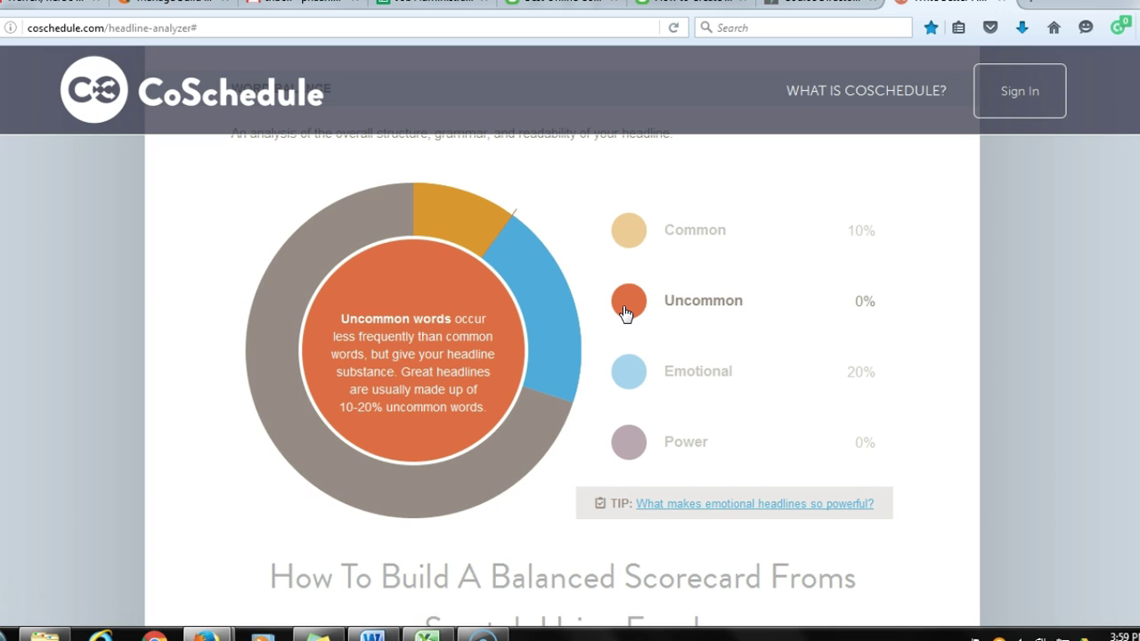
click(627, 363)
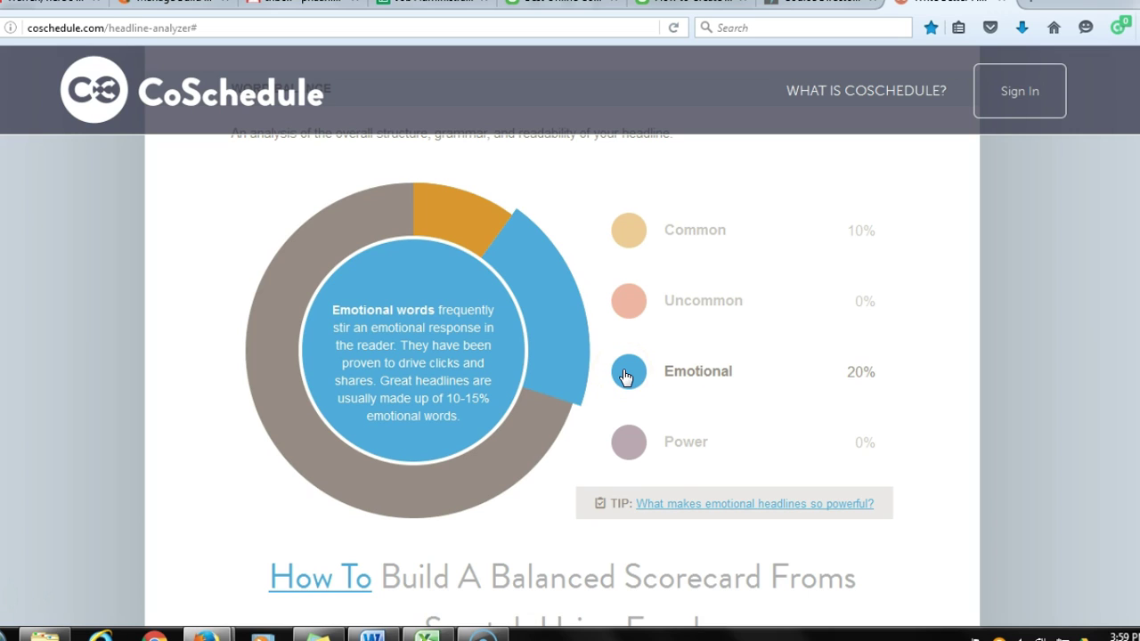
click(630, 449)
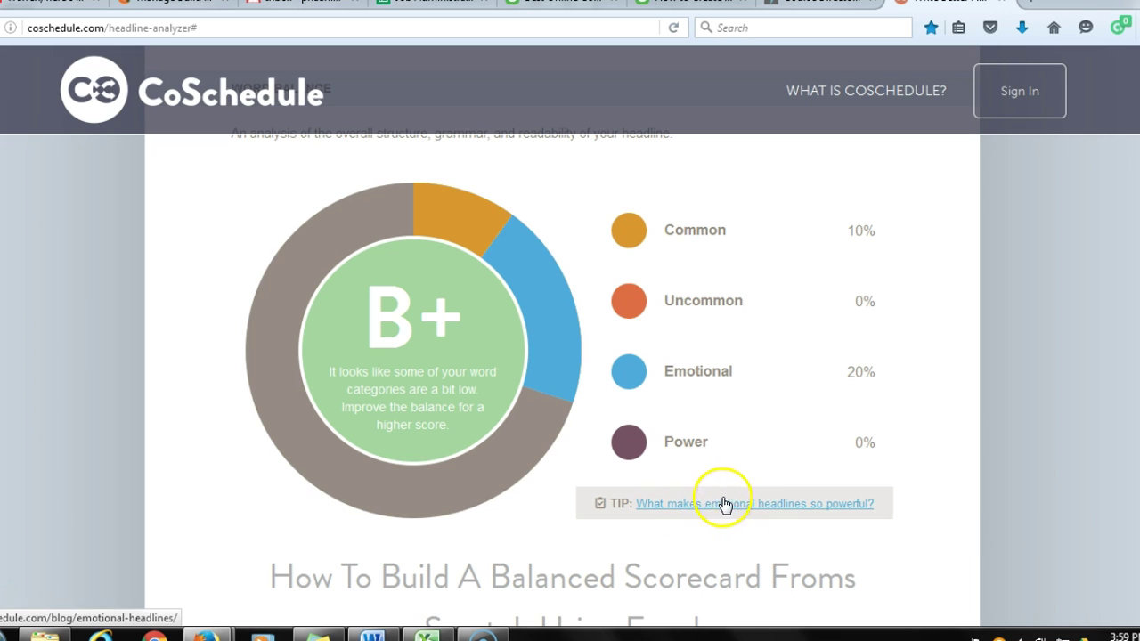
- Examine the rest of the report, including word lists, headline type, length analysis, search and email previews, first and last words, keywords, sentiment and score
scroll(562, 356, down, 5)
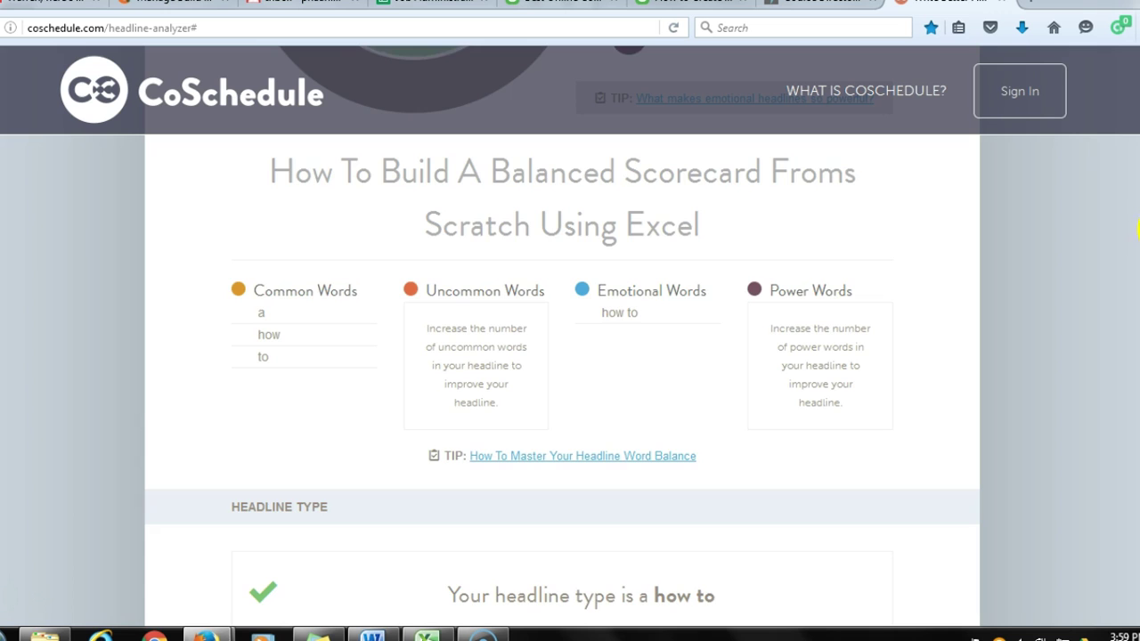
scroll(562, 338, down, 5)
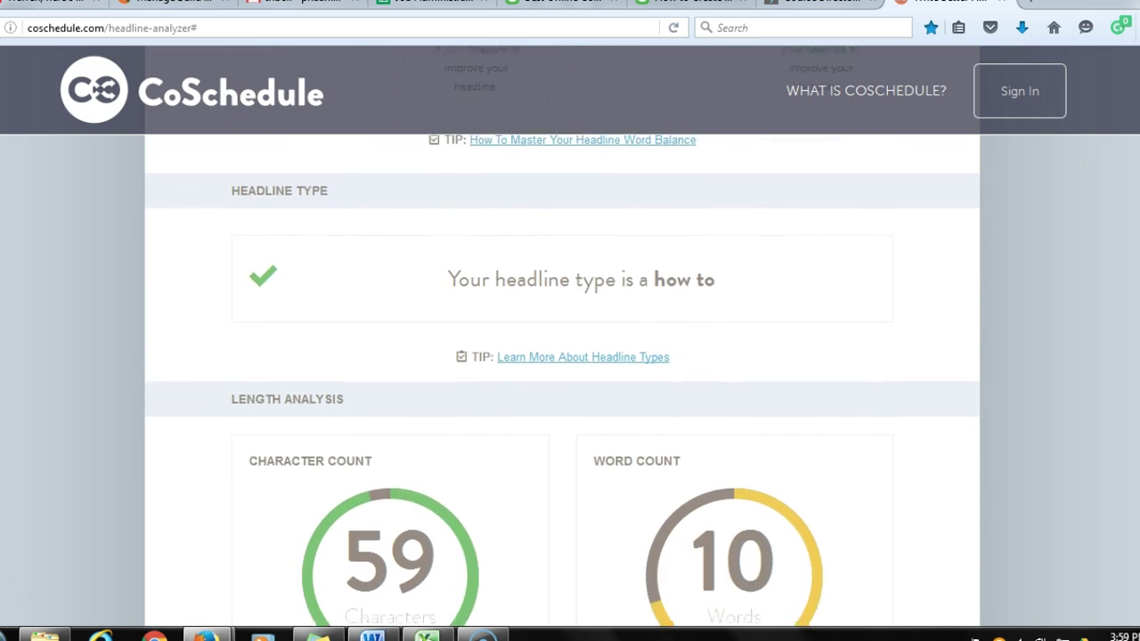
scroll(1138, 314, up, 1)
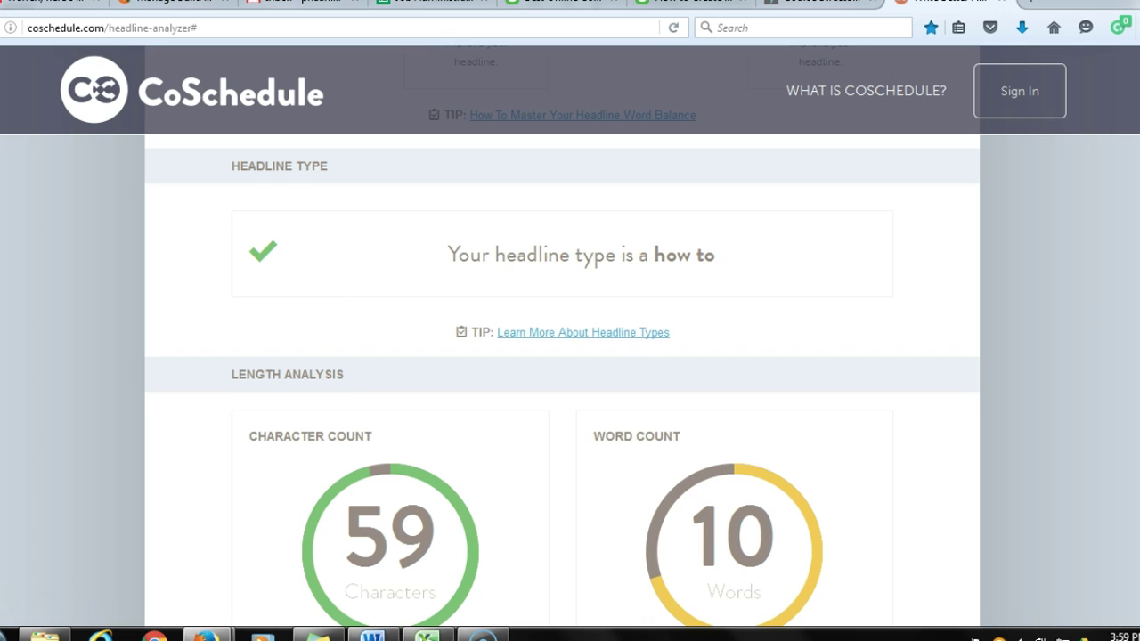
scroll(787, 340, down, 3)
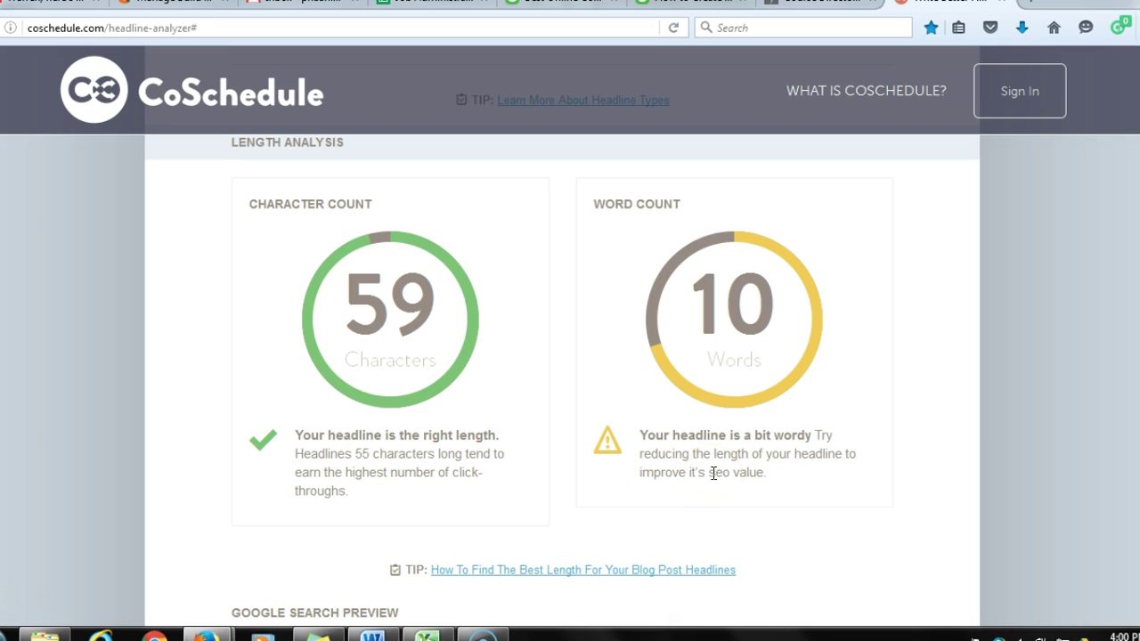
scroll(1136, 307, down, 2)
scroll(563, 338, down, 3)
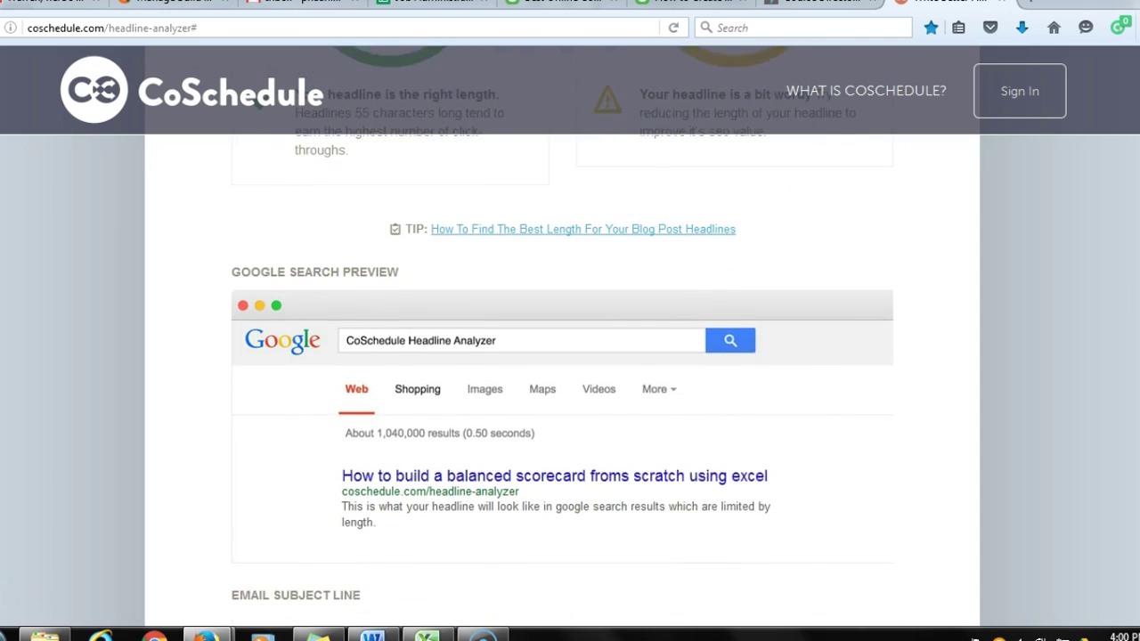
scroll(563, 338, down, 3)
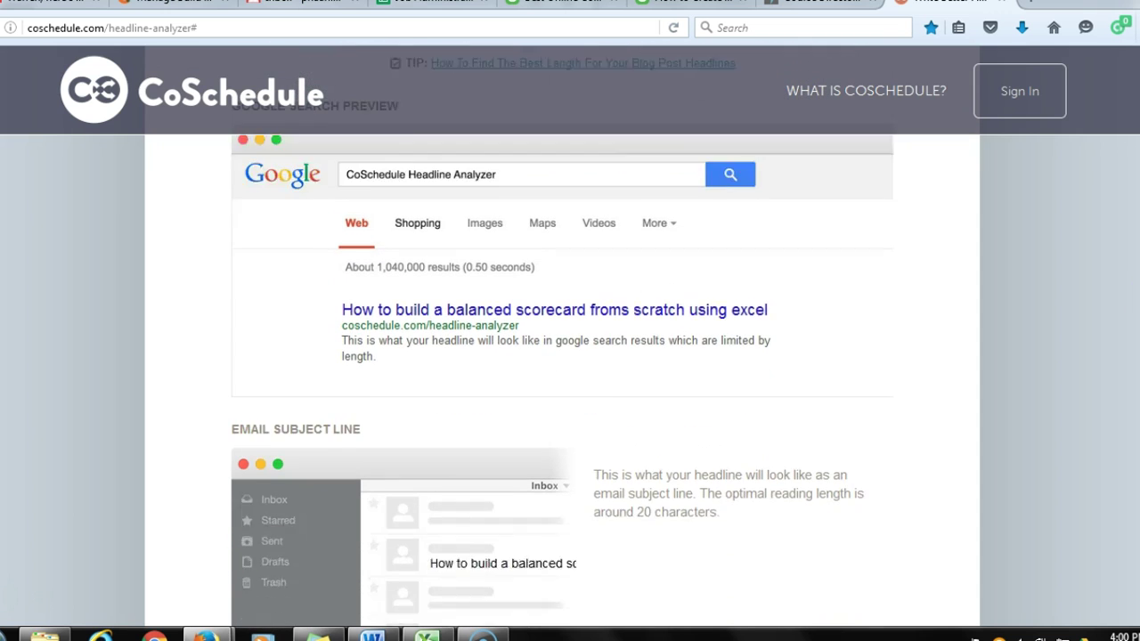
scroll(562, 338, down, 3)
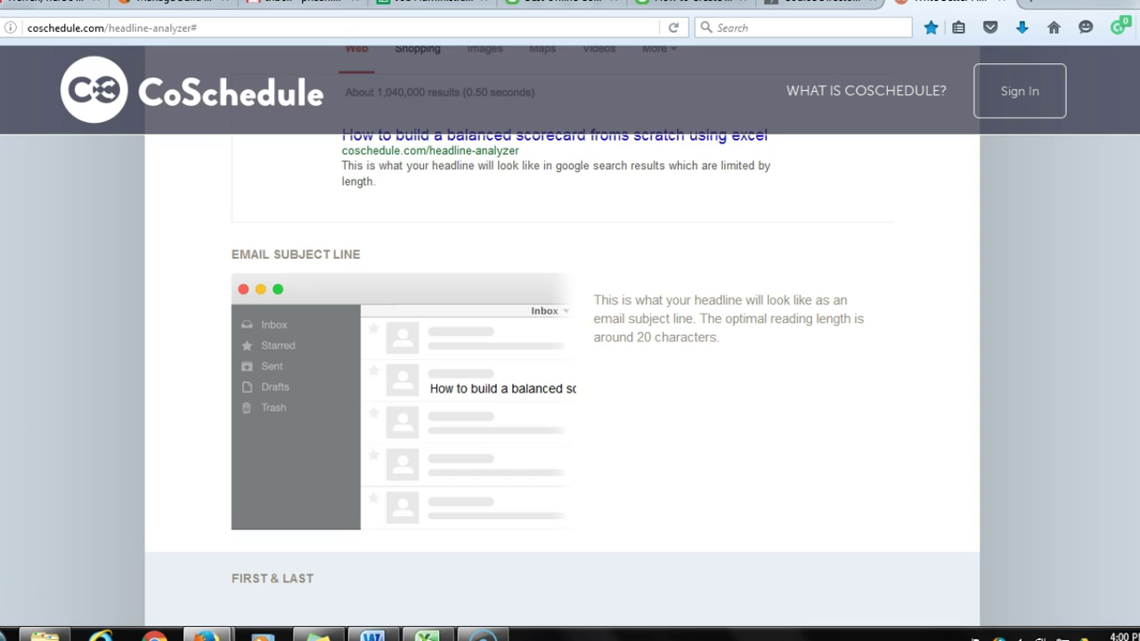
scroll(563, 338, down, 2)
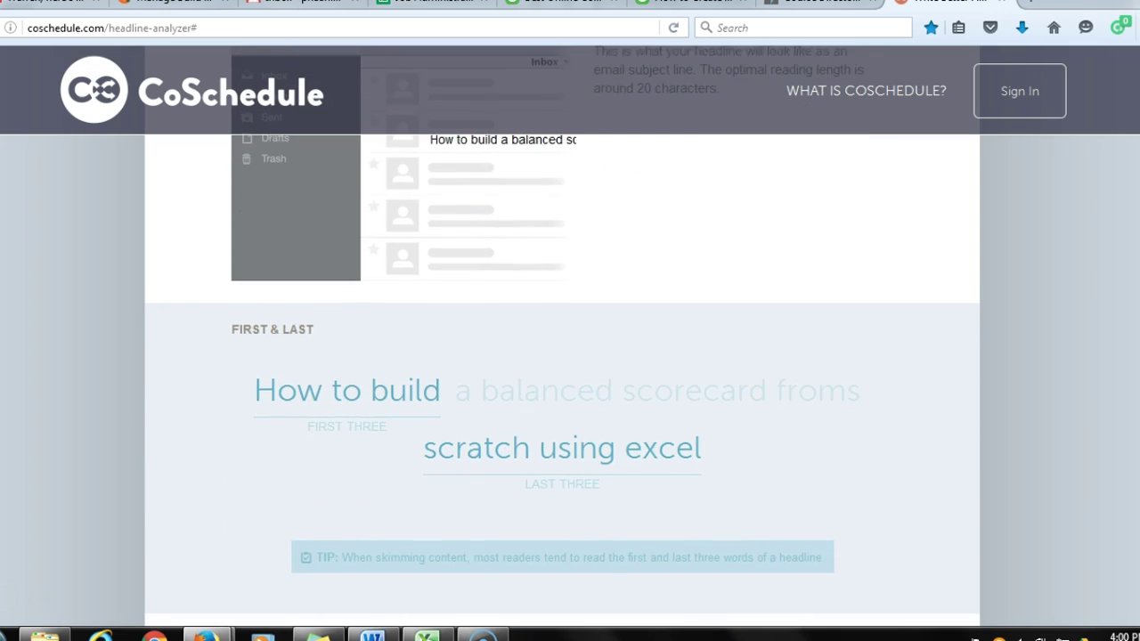
scroll(563, 337, down, 1)
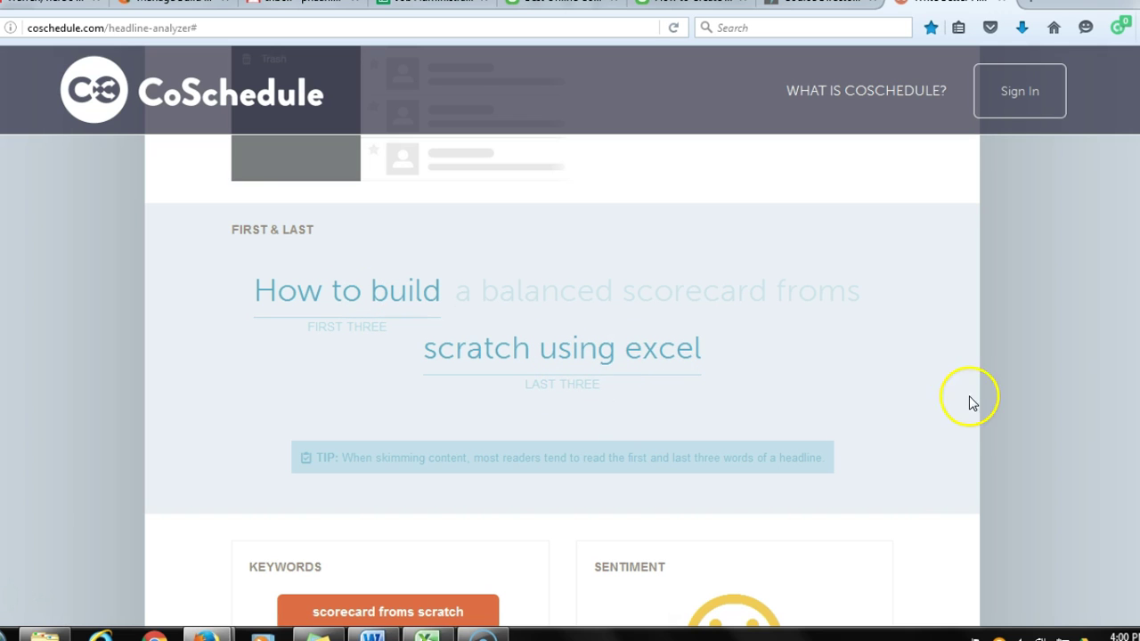
scroll(969, 400, down, 3)
scroll(781, 491, down, 3)
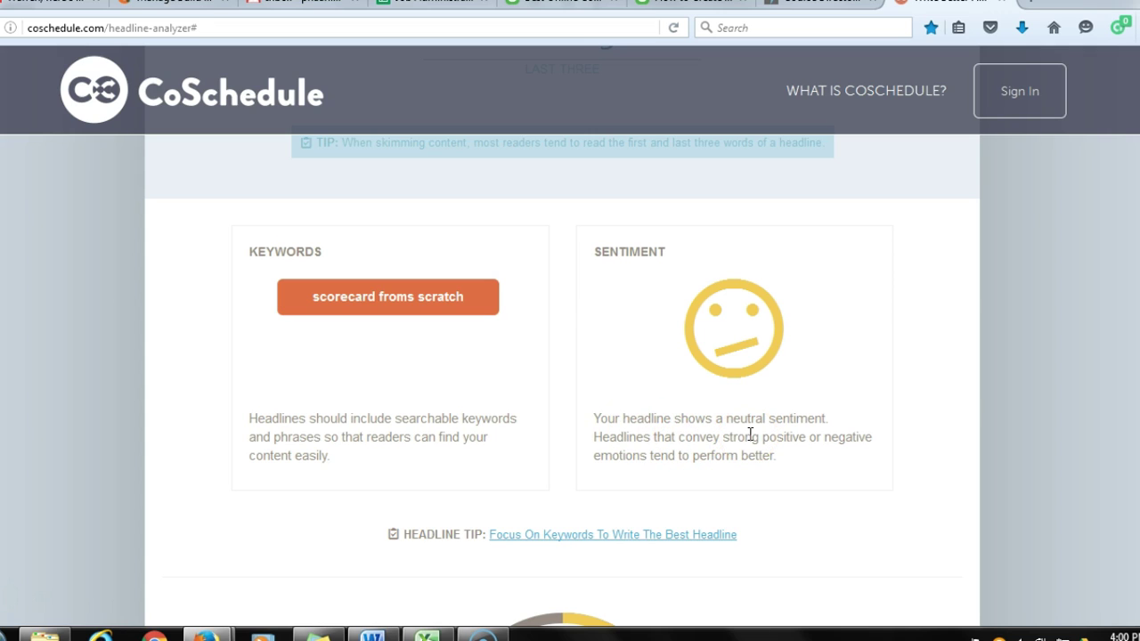
click(712, 438)
scroll(562, 362, down, 4)
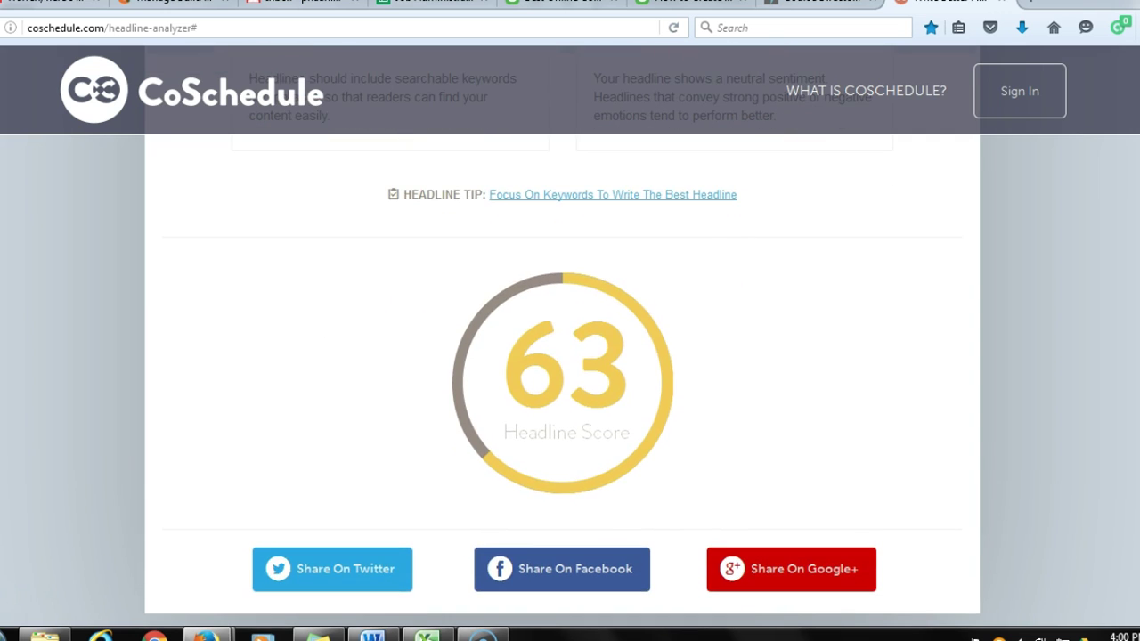
scroll(562, 363, down, 1)
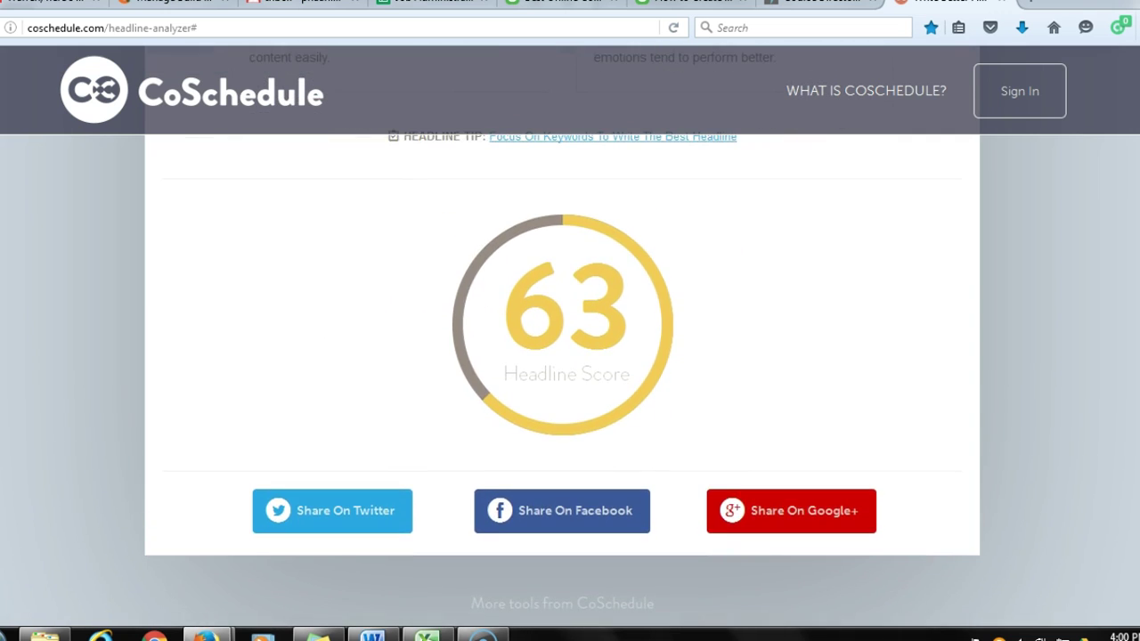
- Open the analysis of "How to build a balanced scorecard using excel" from the headline history and view its Common and Emotional word categories
click(1134, 119)
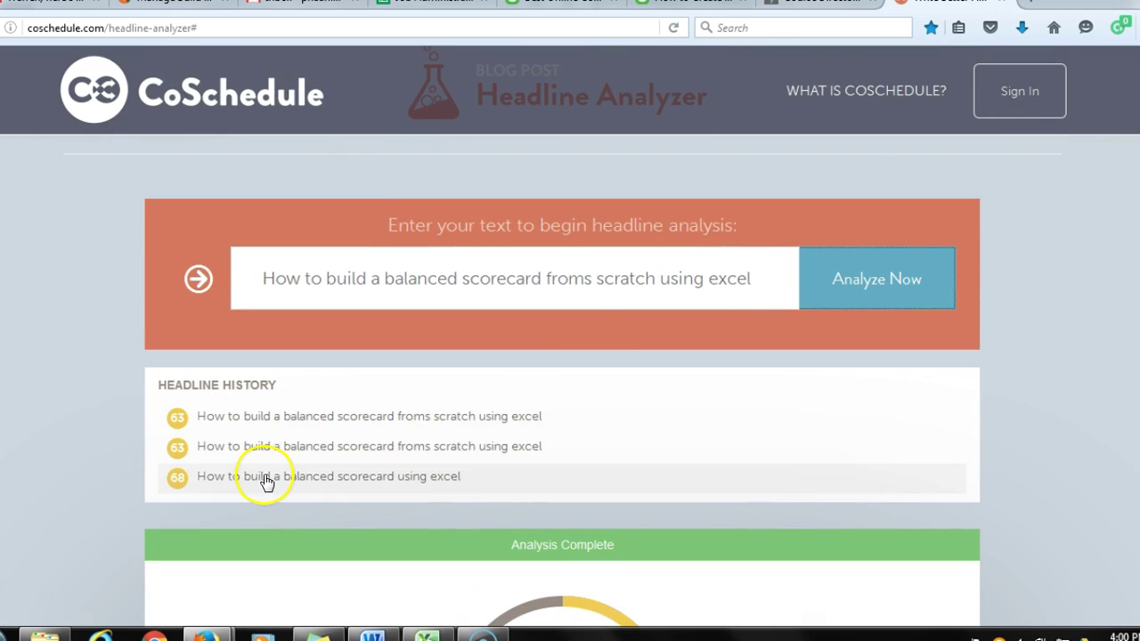
click(270, 478)
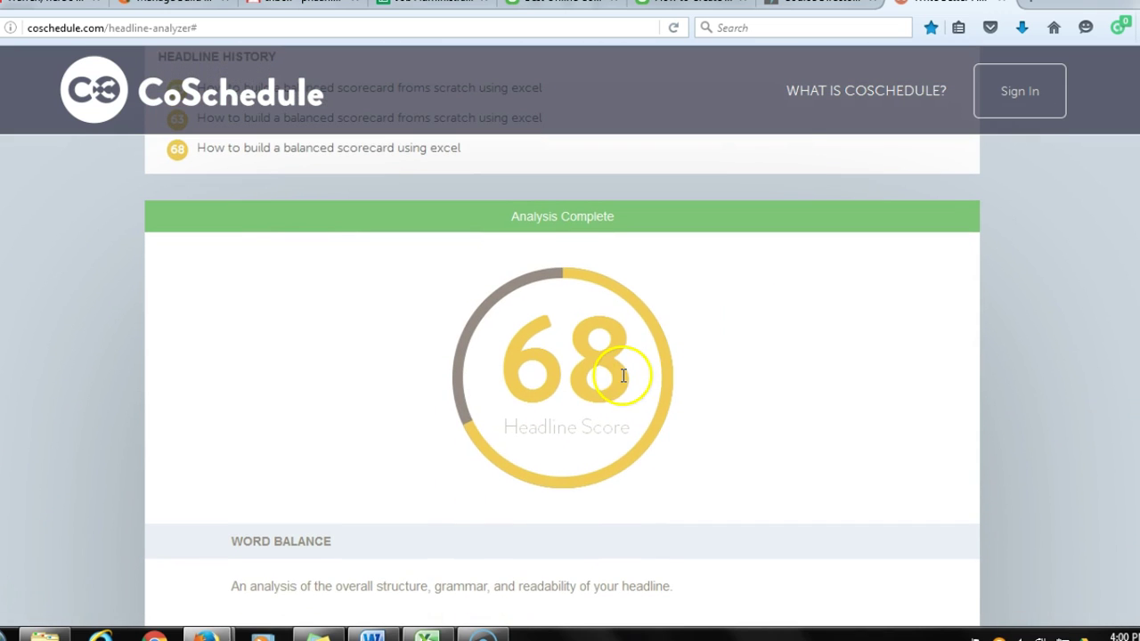
scroll(570, 357, down, 2)
scroll(570, 356, down, 4)
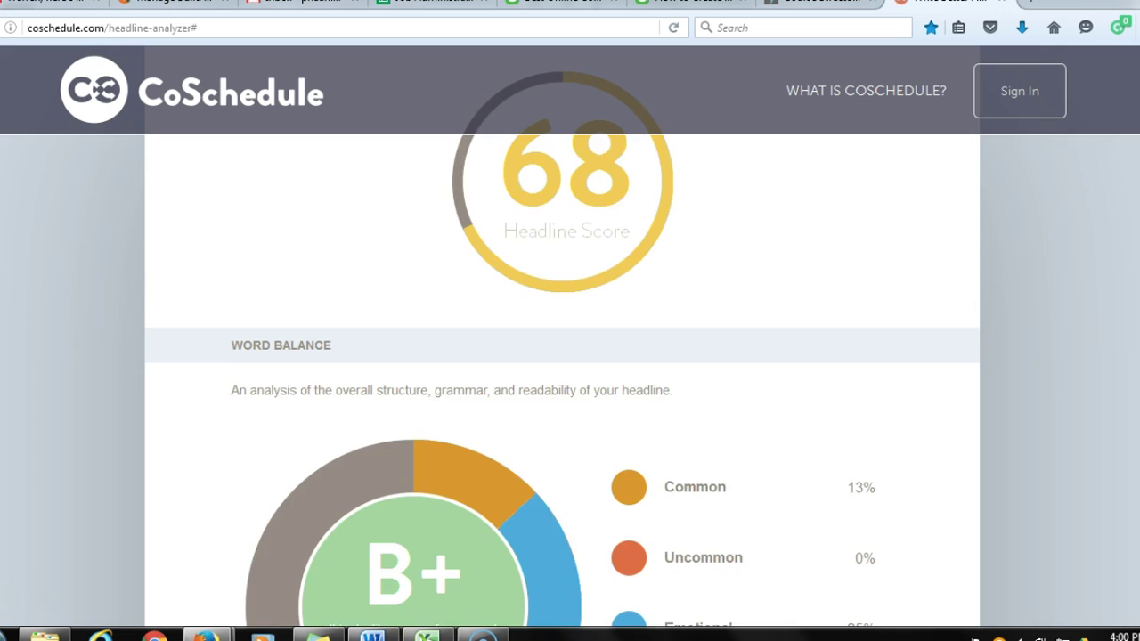
mouse_move(609, 297)
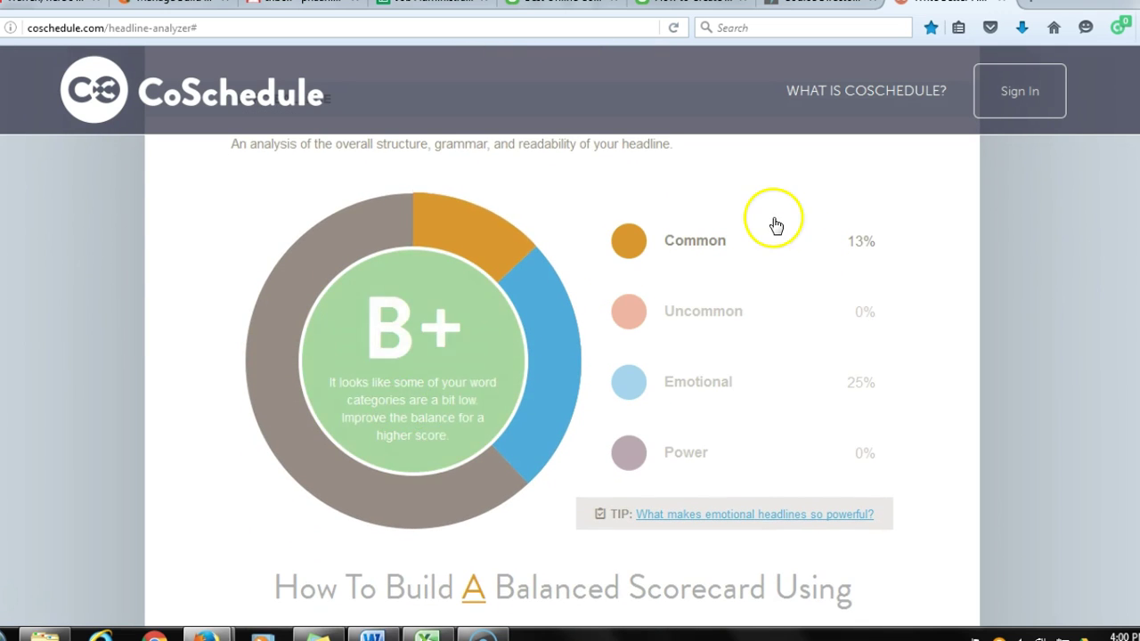
mouse_move(756, 244)
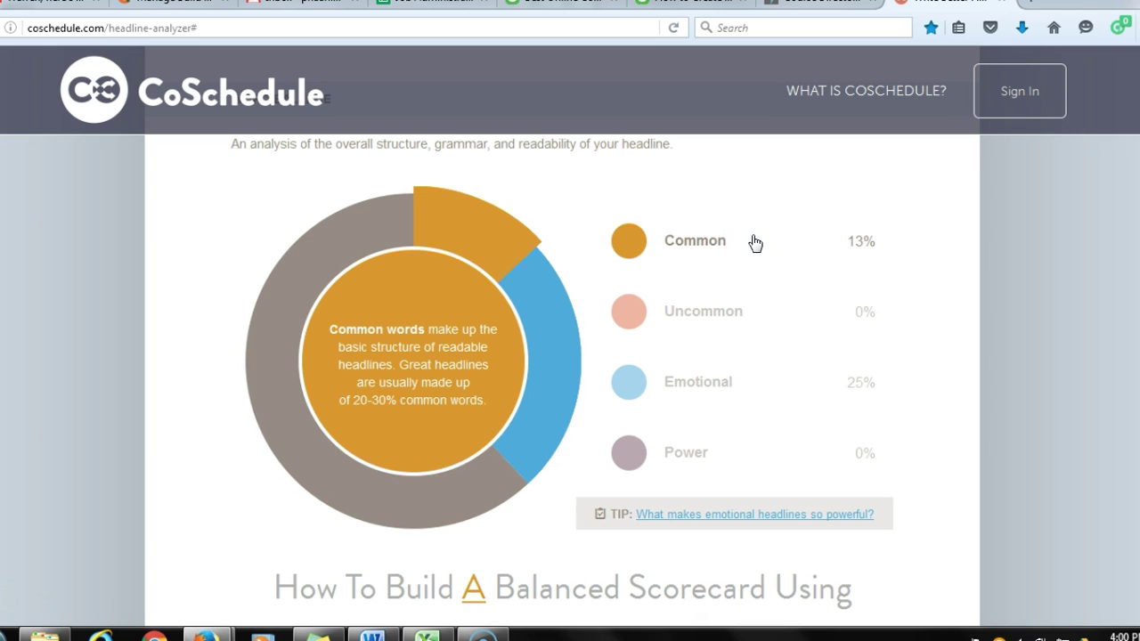
click(755, 245)
click(716, 382)
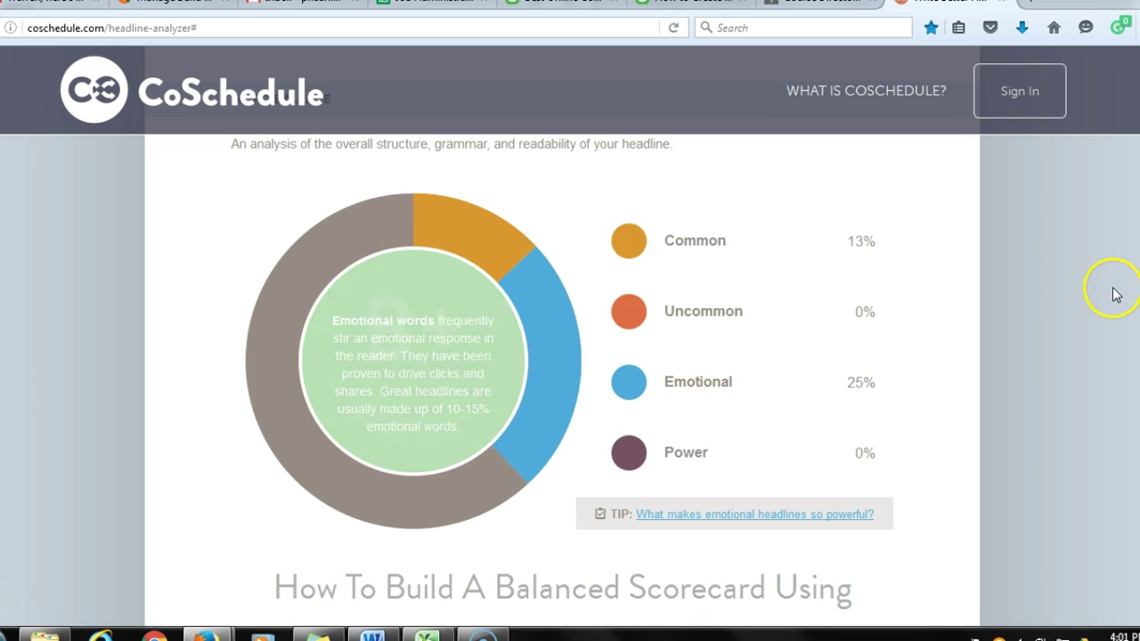
mouse_move(682, 470)
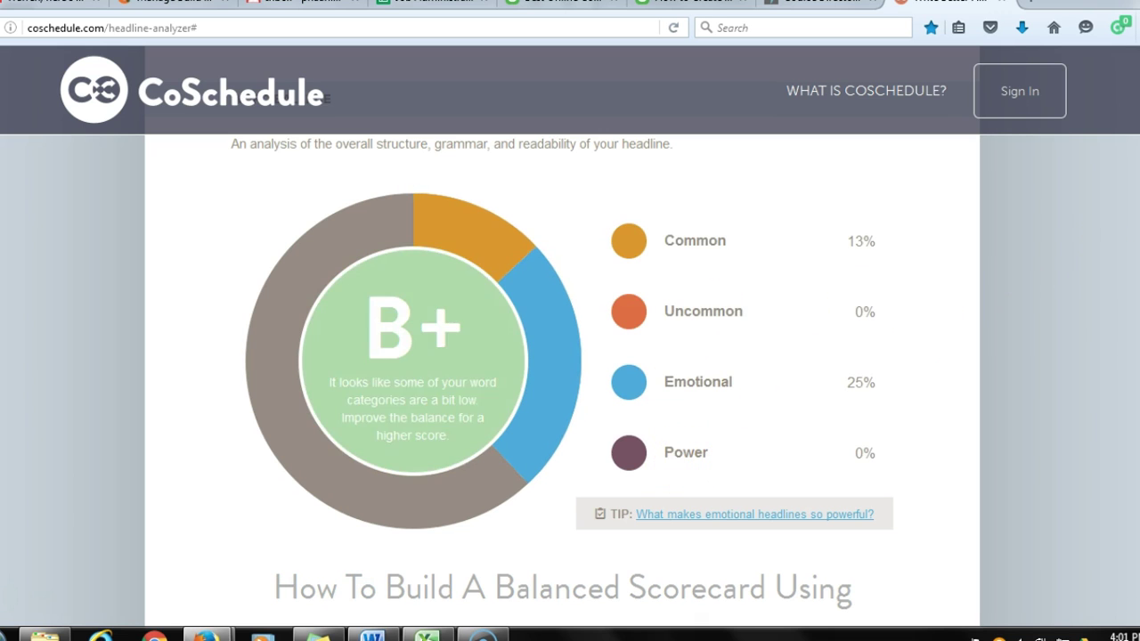
- Examine the shorter headline's word lists, length analysis, previews, keywords, sentiment and score, ending back at the headline entry box
scroll(682, 469, down, 5)
scroll(562, 336, down, 4)
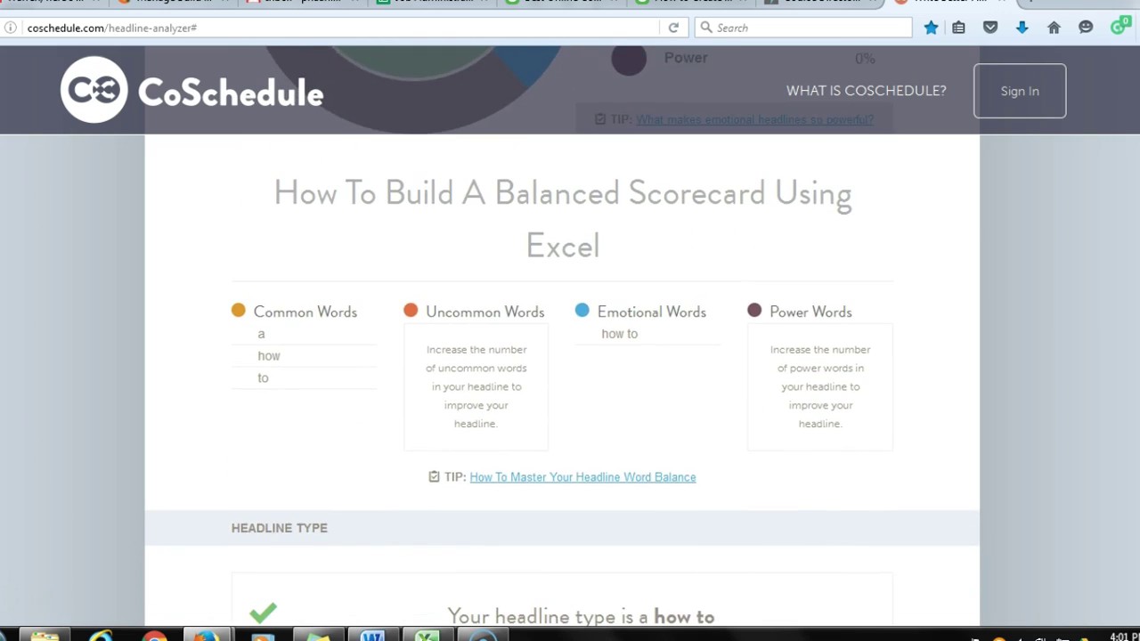
scroll(562, 335, down, 7)
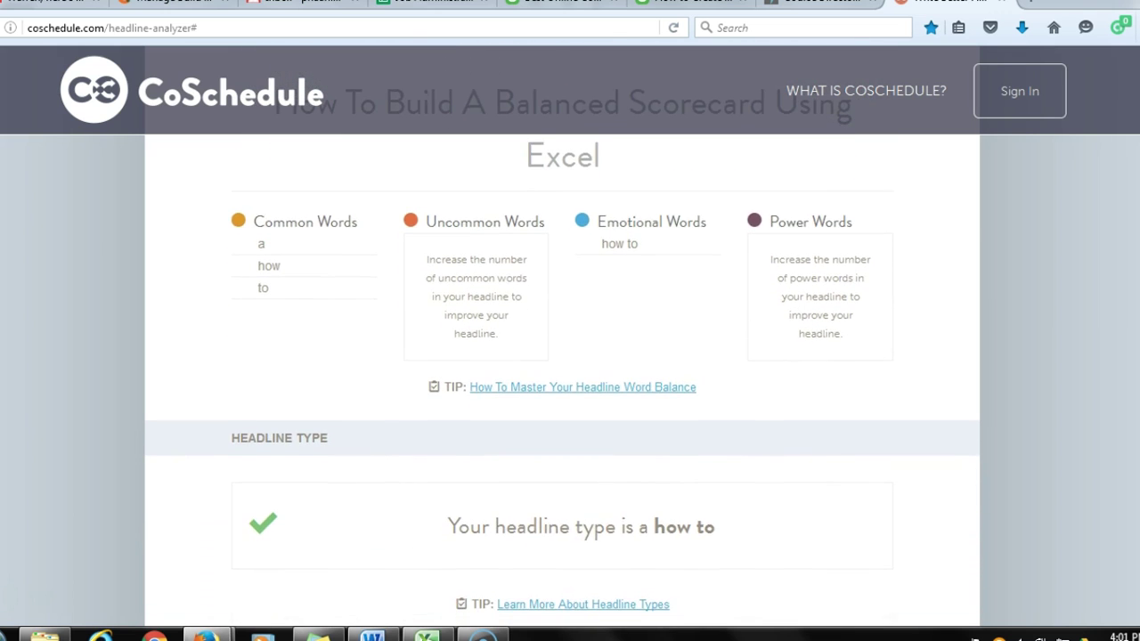
scroll(452, 422, down, 2)
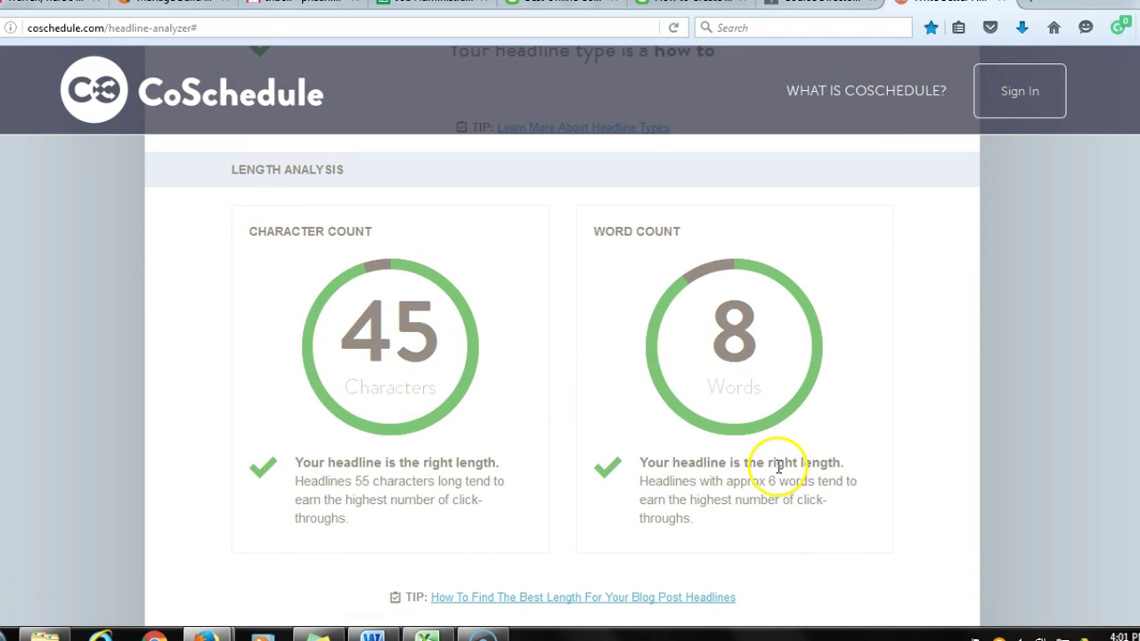
scroll(562, 336, down, 6)
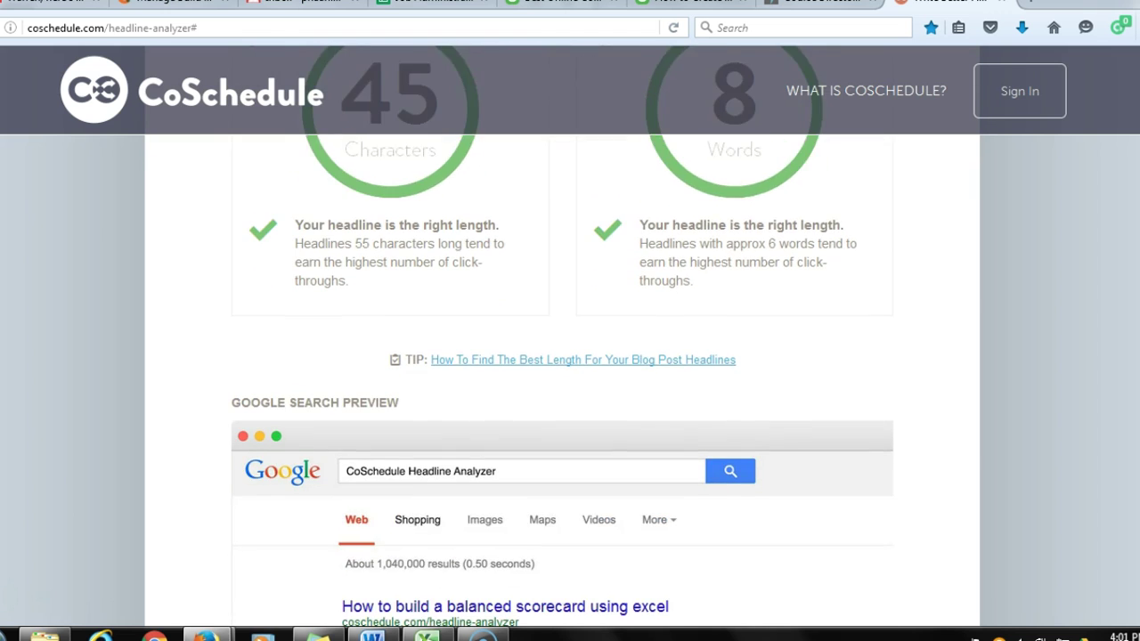
scroll(562, 336, down, 2)
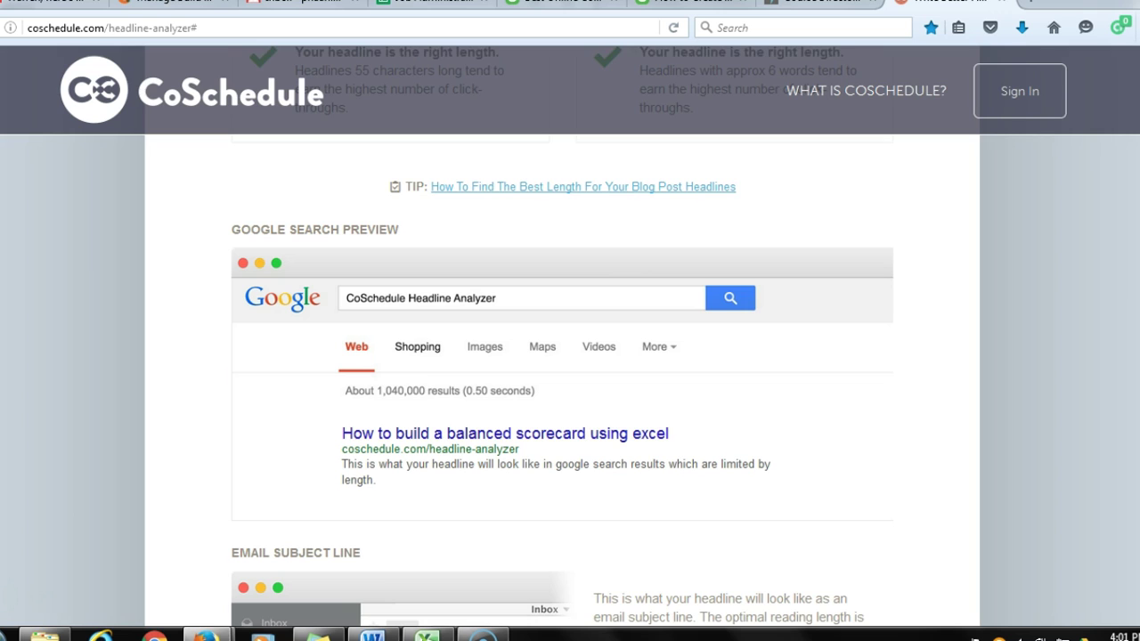
scroll(562, 337, down, 5)
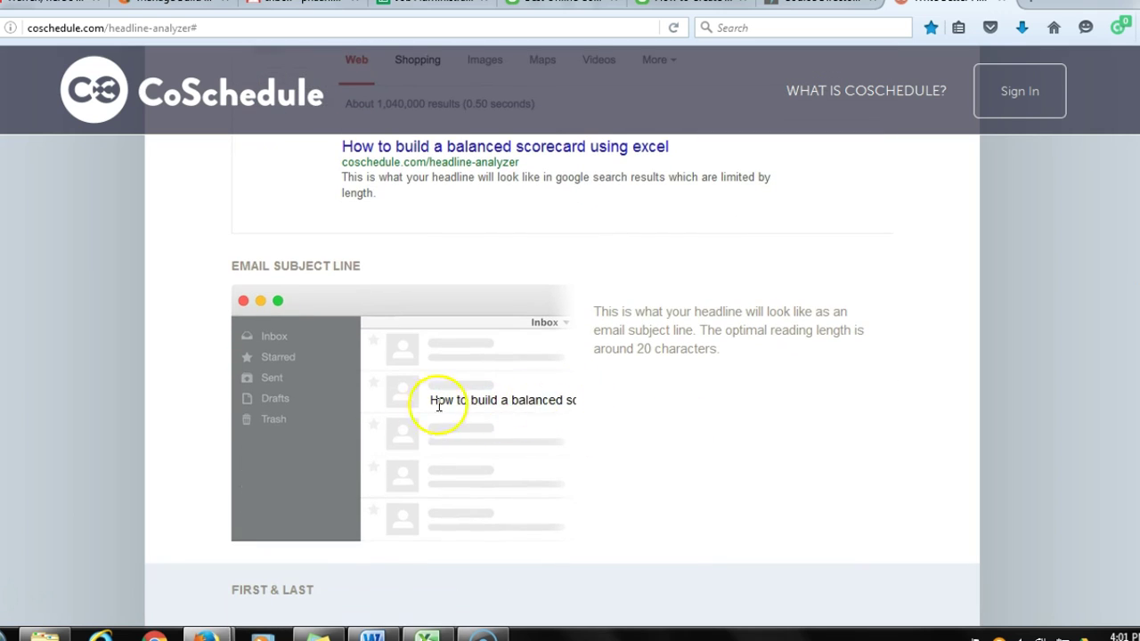
scroll(962, 393, down, 6)
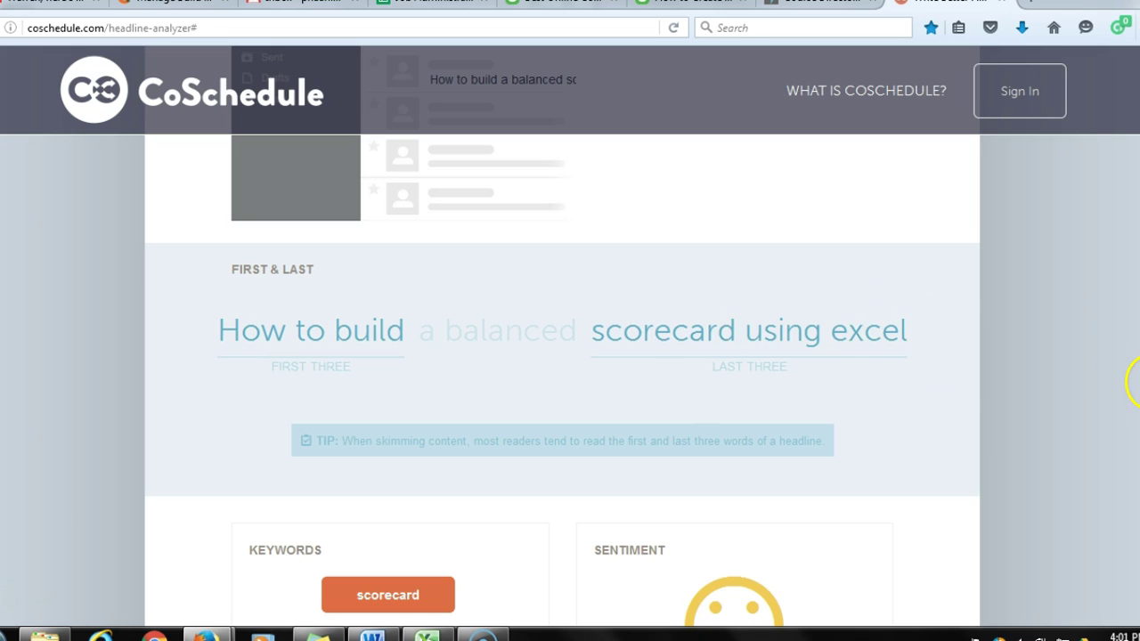
scroll(1069, 394, down, 5)
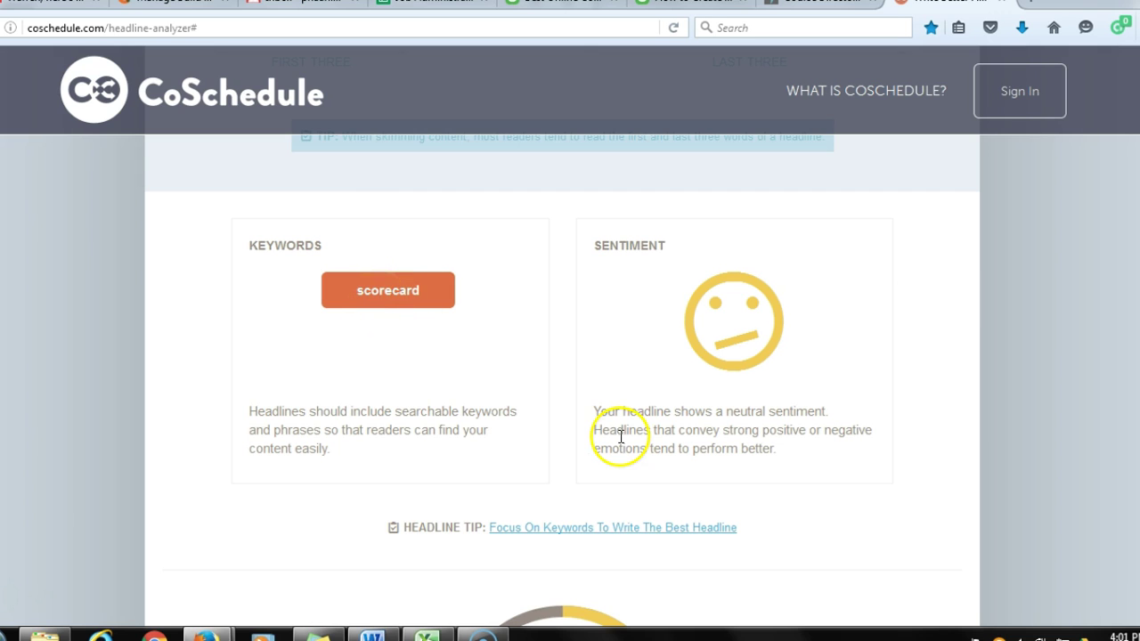
scroll(562, 373, down, 5)
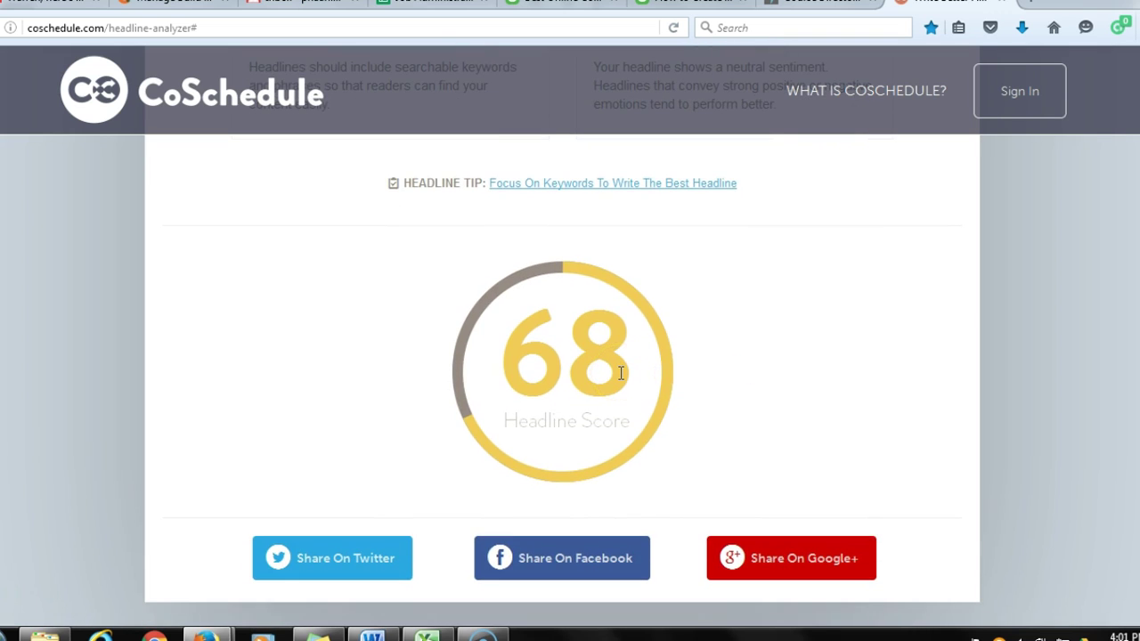
drag(1139, 312, 1139, 106)
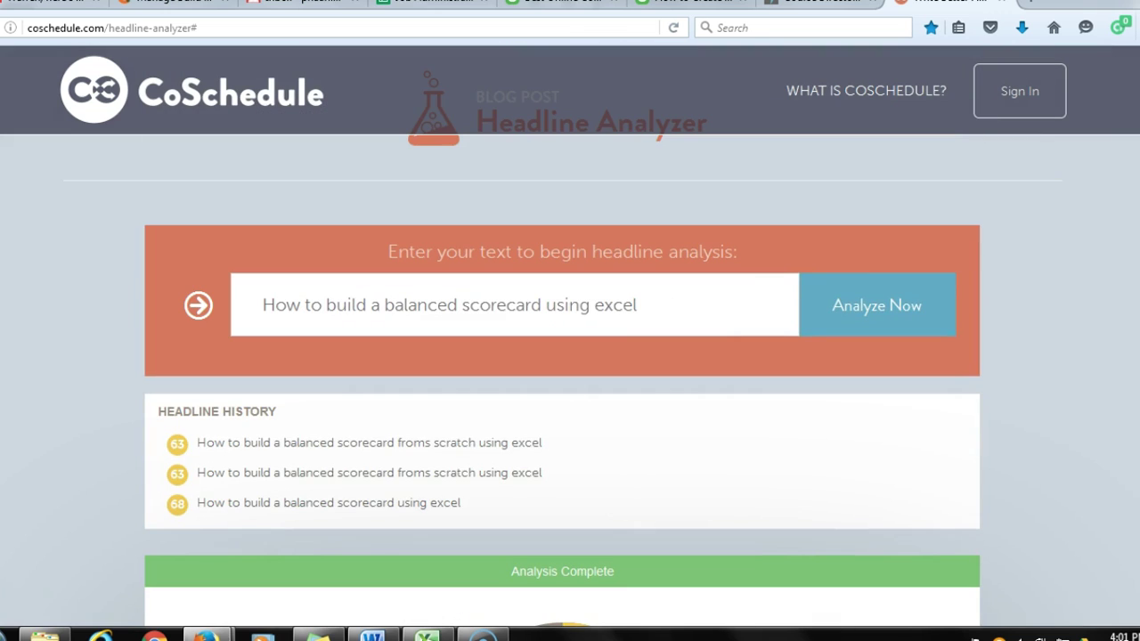